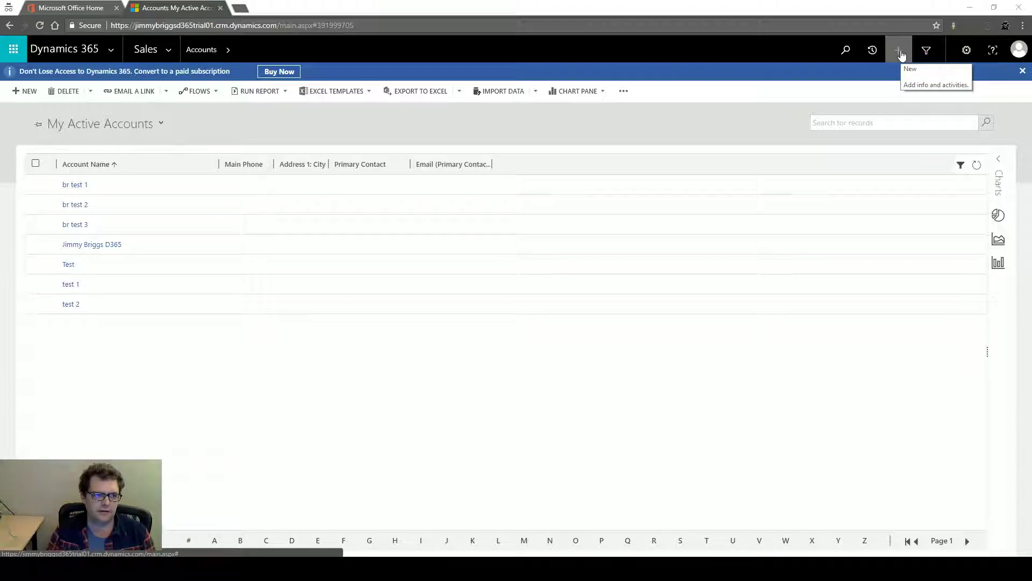
# Step: Start a new account record from + NEW on the Accounts command bar
pyautogui.click(27, 92)
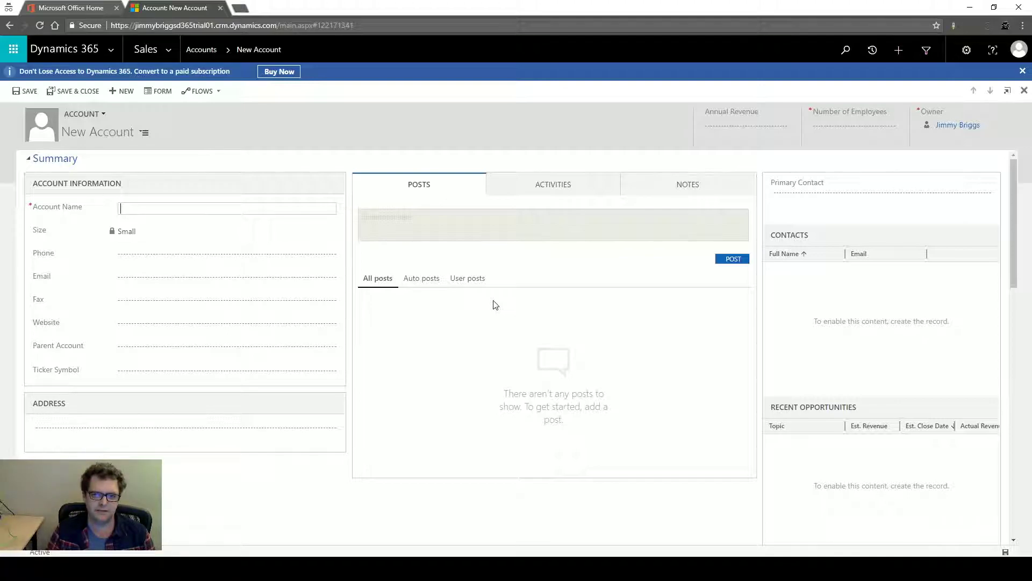
# Step: Open Quick Create: Account from the top bar's + menu under Records
pyautogui.click(899, 55)
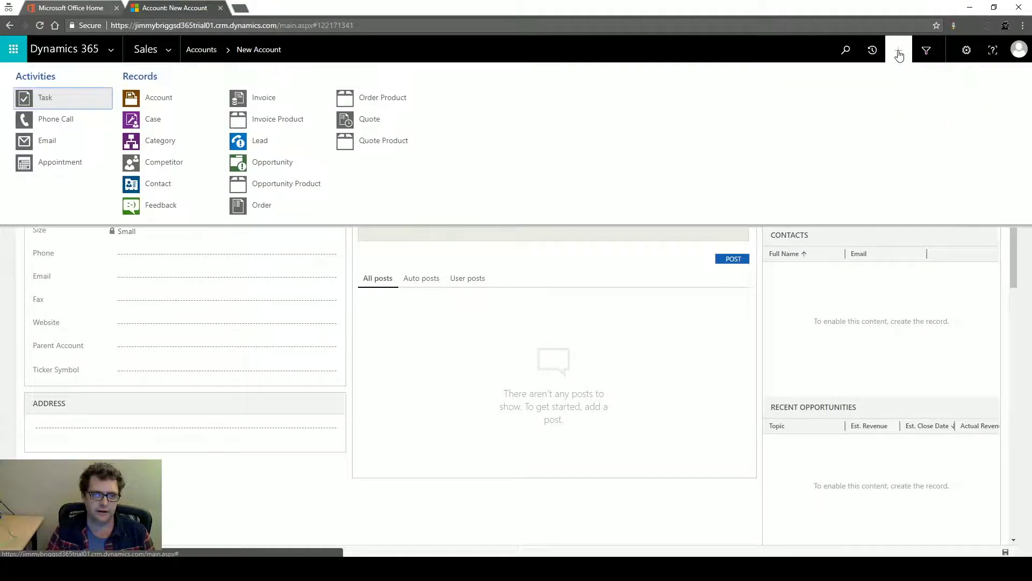
pyautogui.click(172, 97)
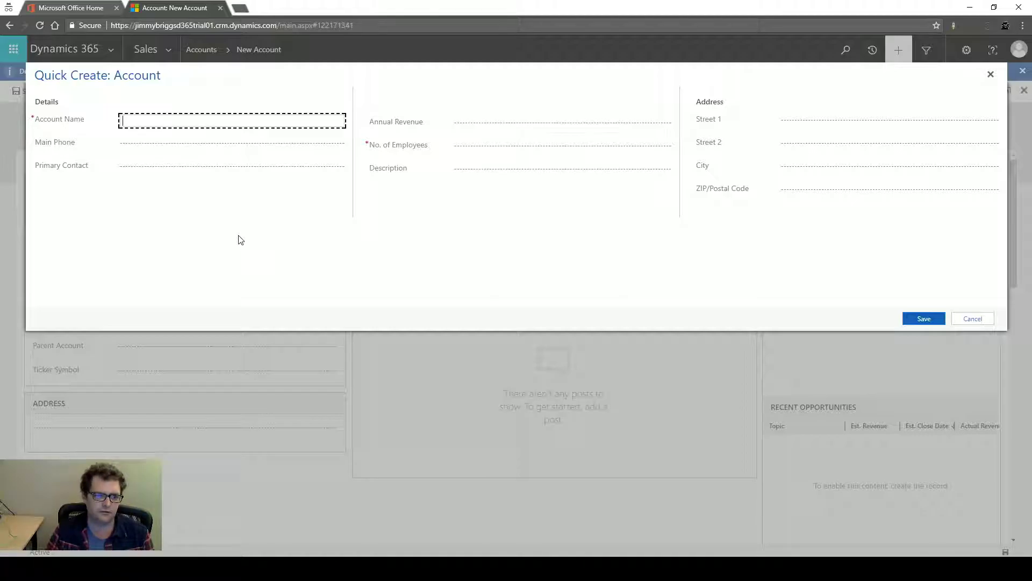
pyautogui.click(352, 568)
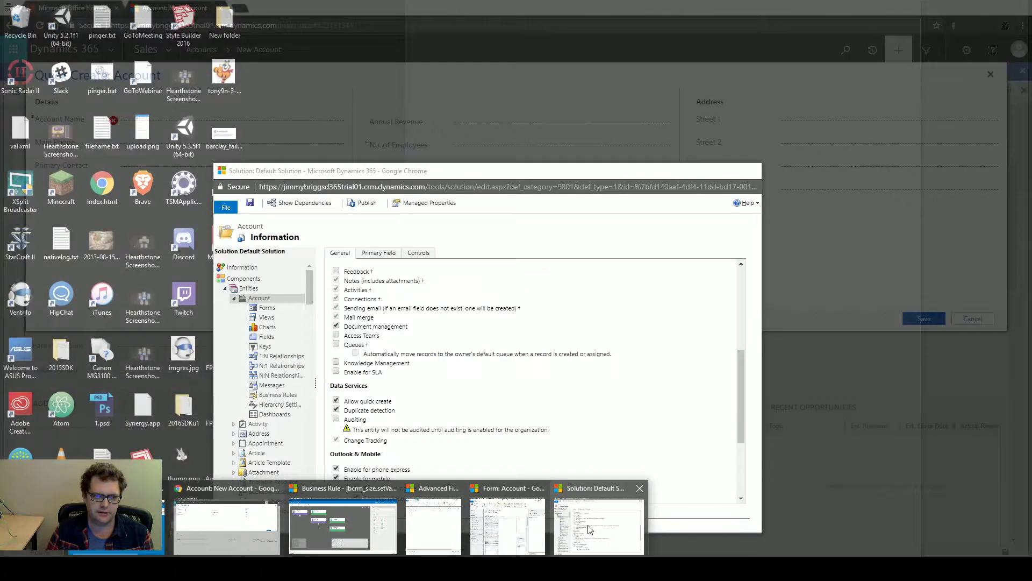
# Step: In the Default Solution window, list the Account entity's forms
pyautogui.click(559, 532)
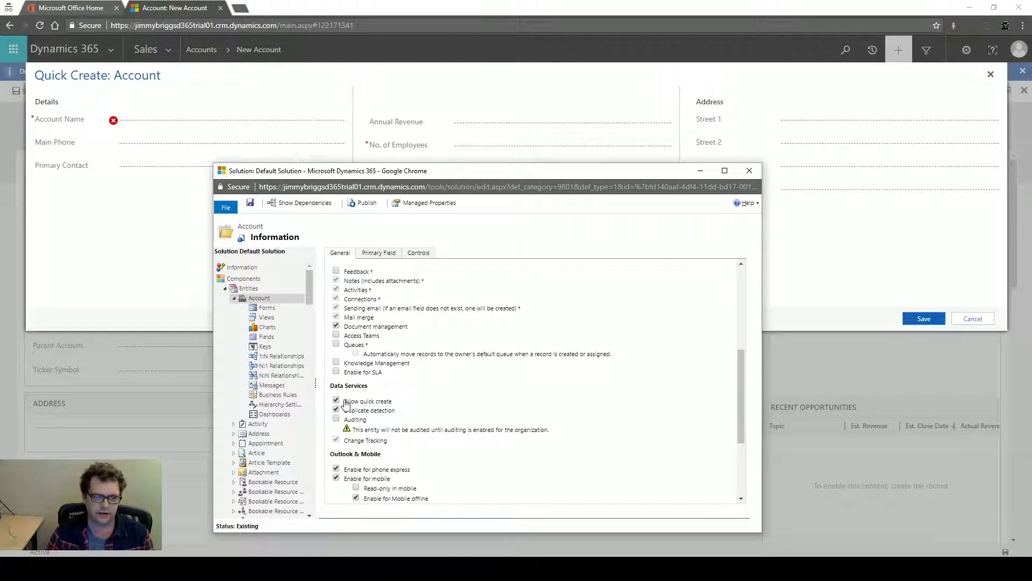
pyautogui.click(267, 309)
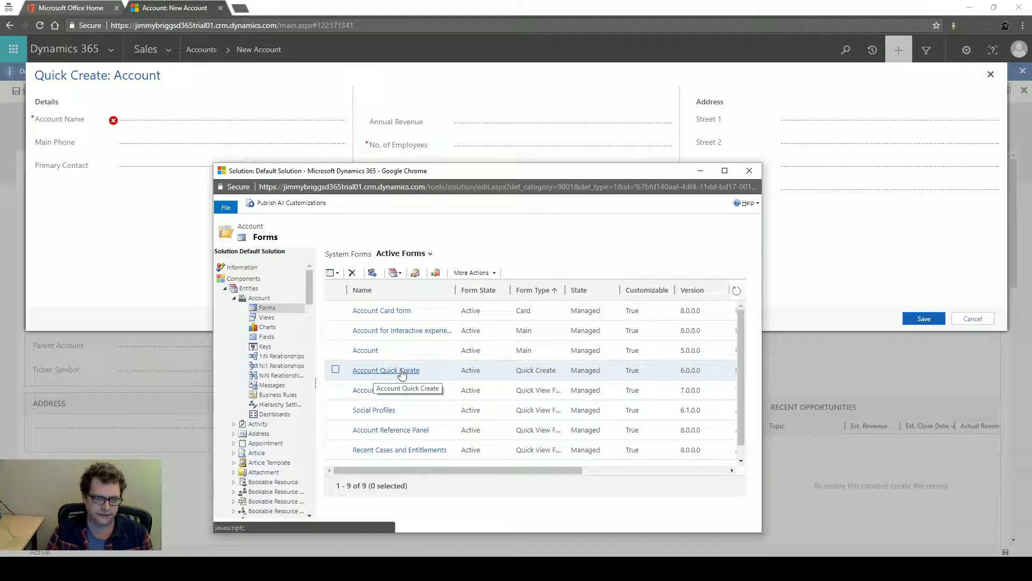
# Step: Open Account Quick Create for editing; attempt removing required No. of Employees, leaving it unchanged
pyautogui.doubleClick(434, 373)
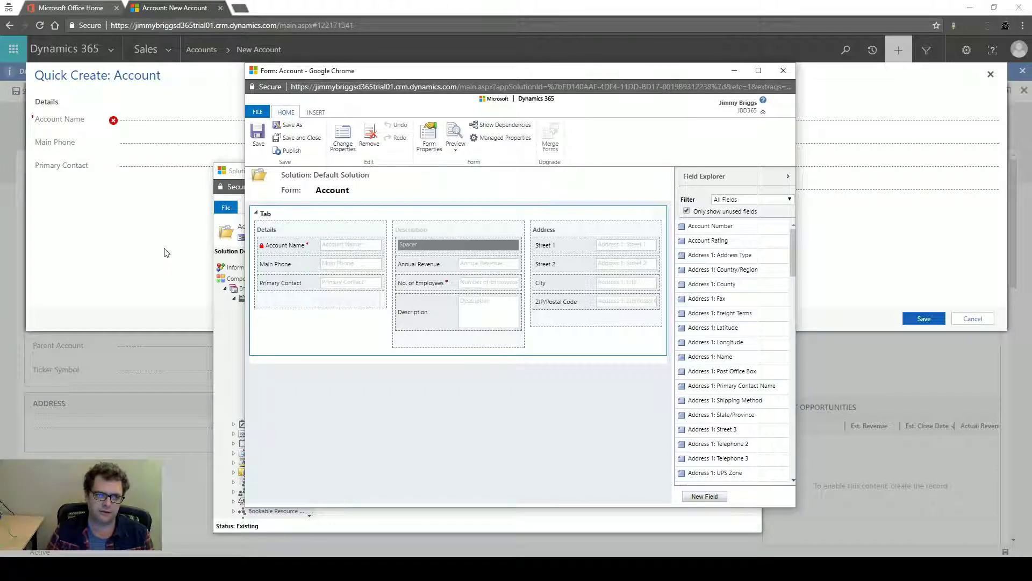
pyautogui.click(414, 283)
pyautogui.click(370, 141)
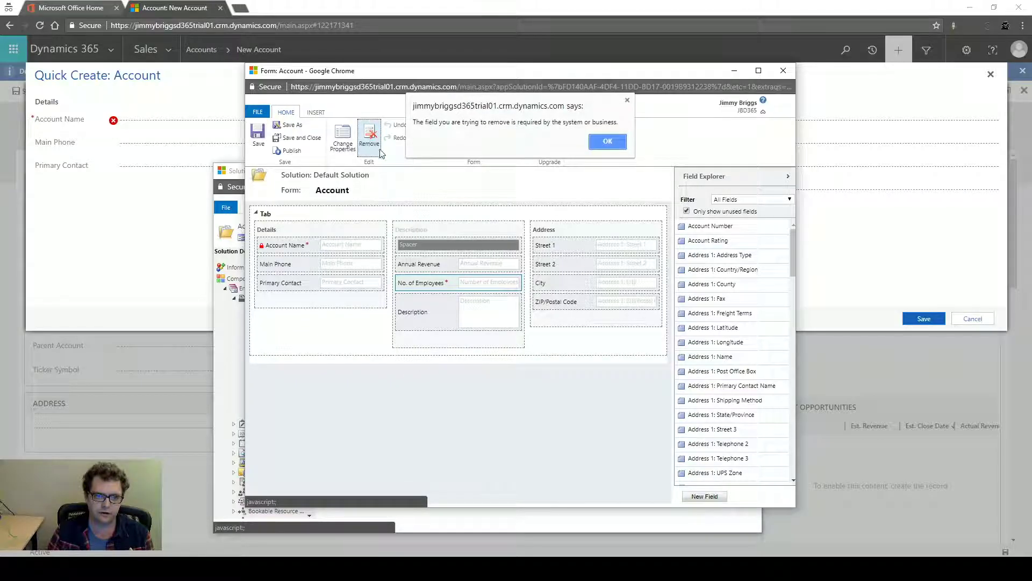
pyautogui.click(604, 139)
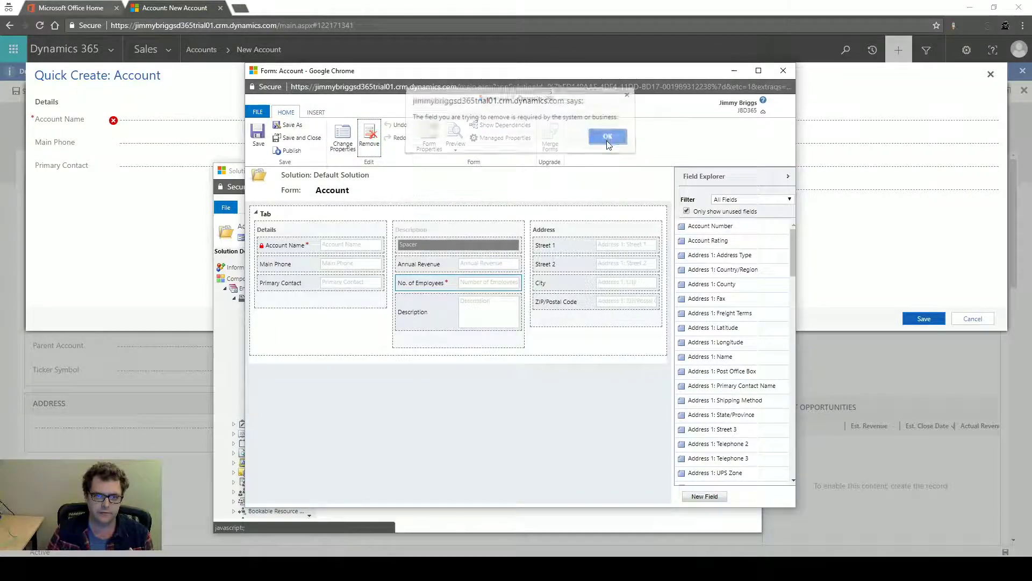
pyautogui.doubleClick(500, 291)
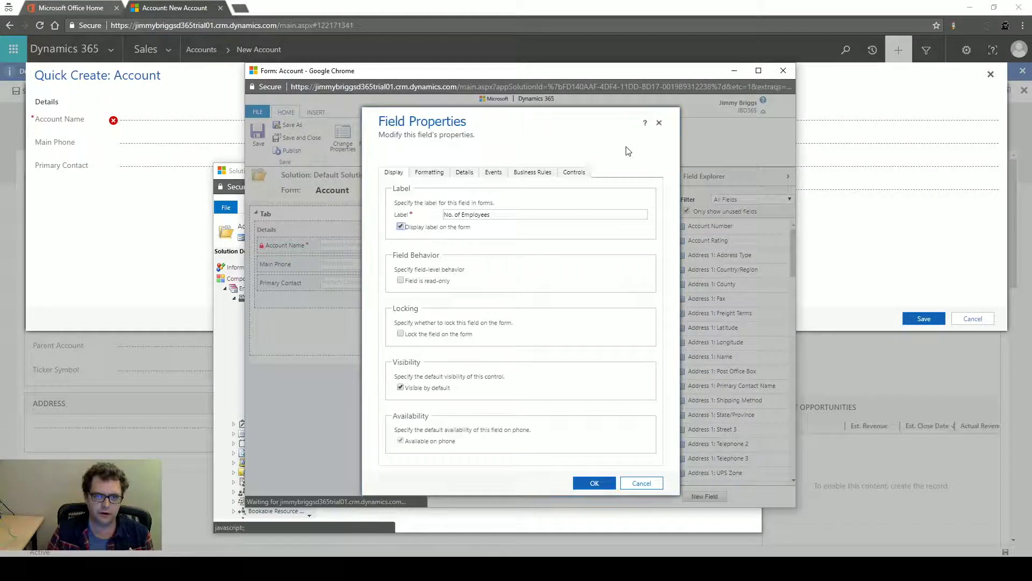
pyautogui.click(659, 123)
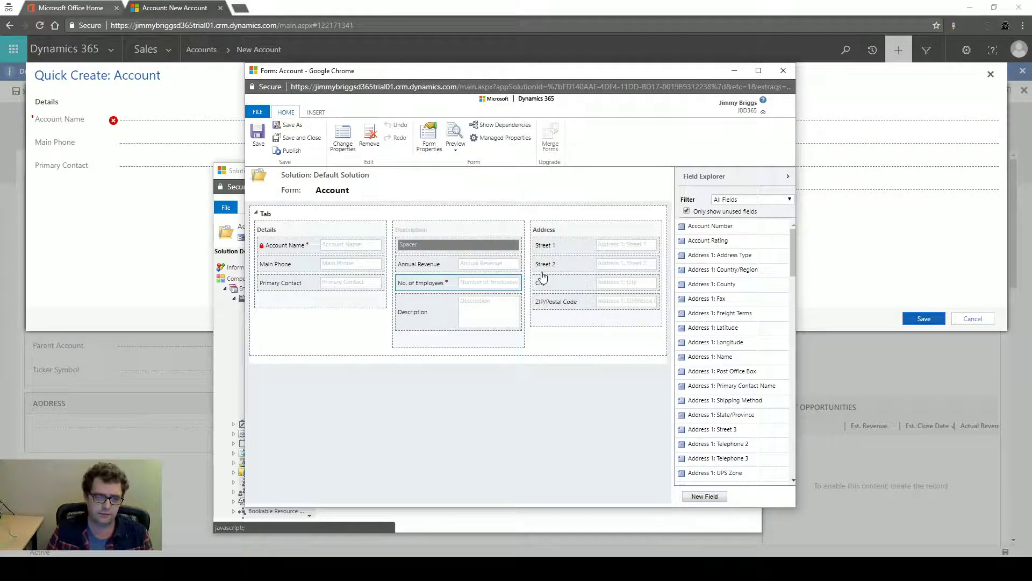
pyautogui.click(138, 254)
# Step: Save a quick-created account named 'test' with 1,234 employees
pyautogui.click(264, 121)
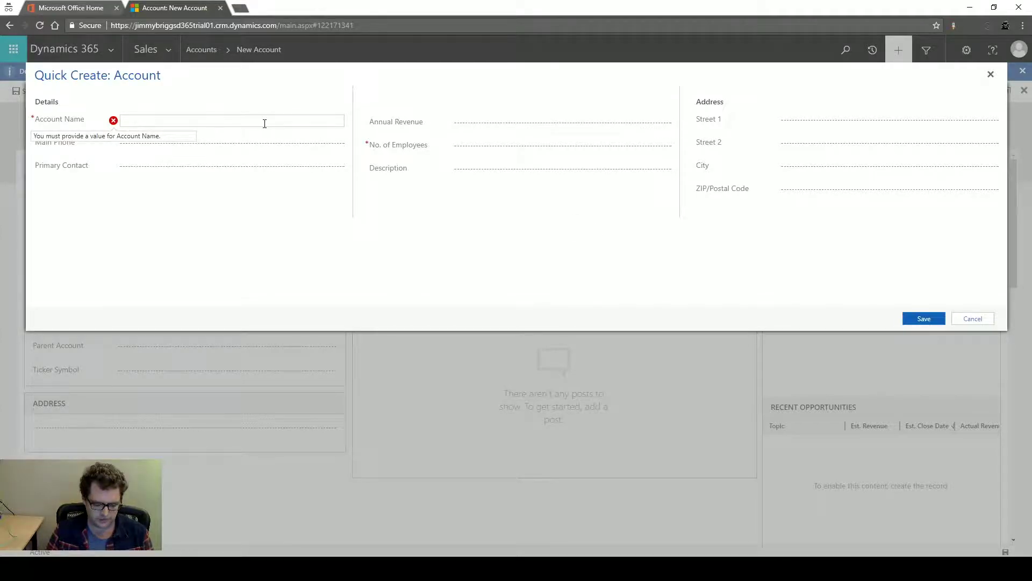
pyautogui.write('test')
pyautogui.click(515, 147)
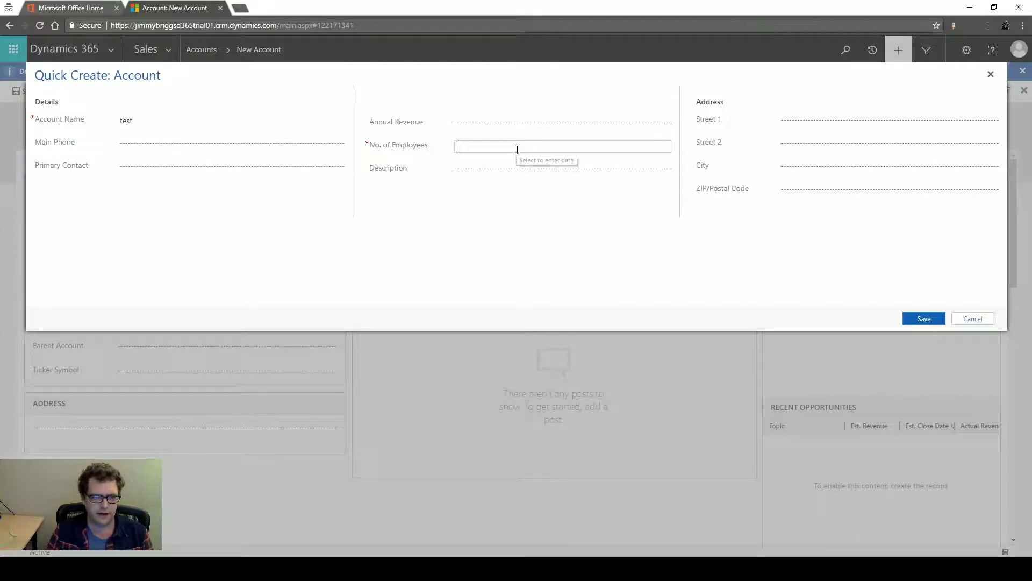
pyautogui.write('1')
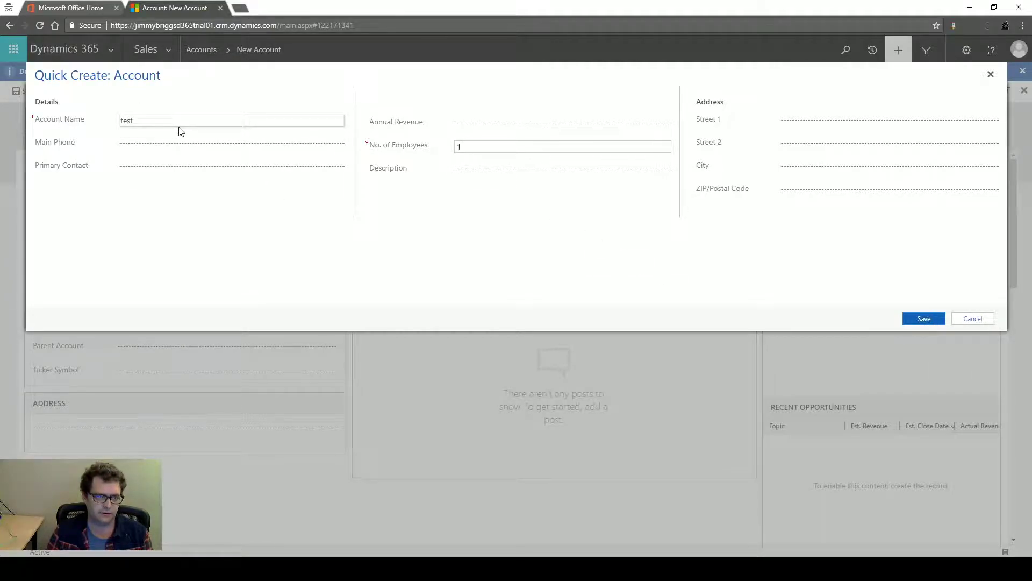
pyautogui.write('234')
pyautogui.click(921, 321)
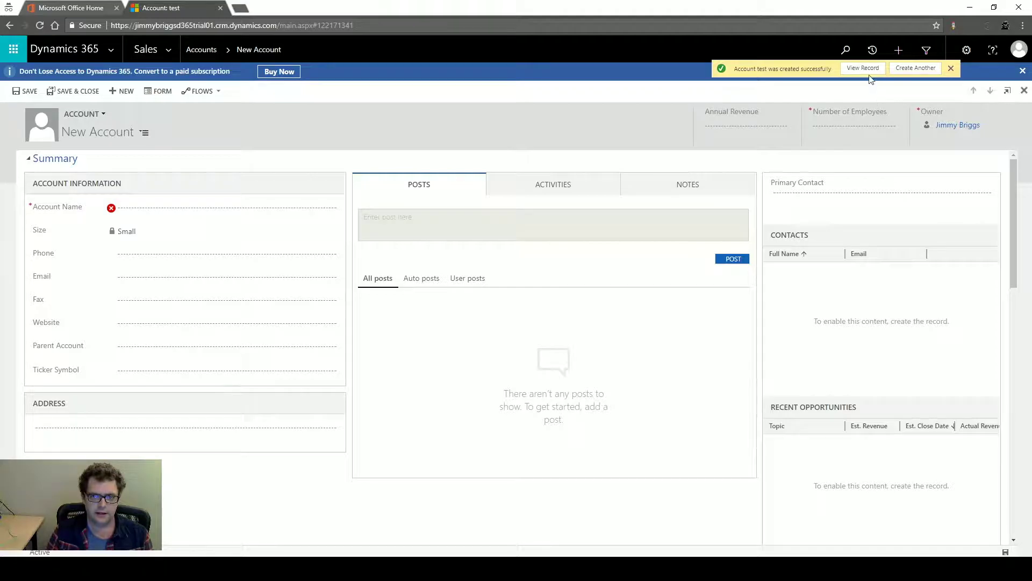
# Step: Create another account 'test 2' with 12341234 employees and save it
pyautogui.click(912, 68)
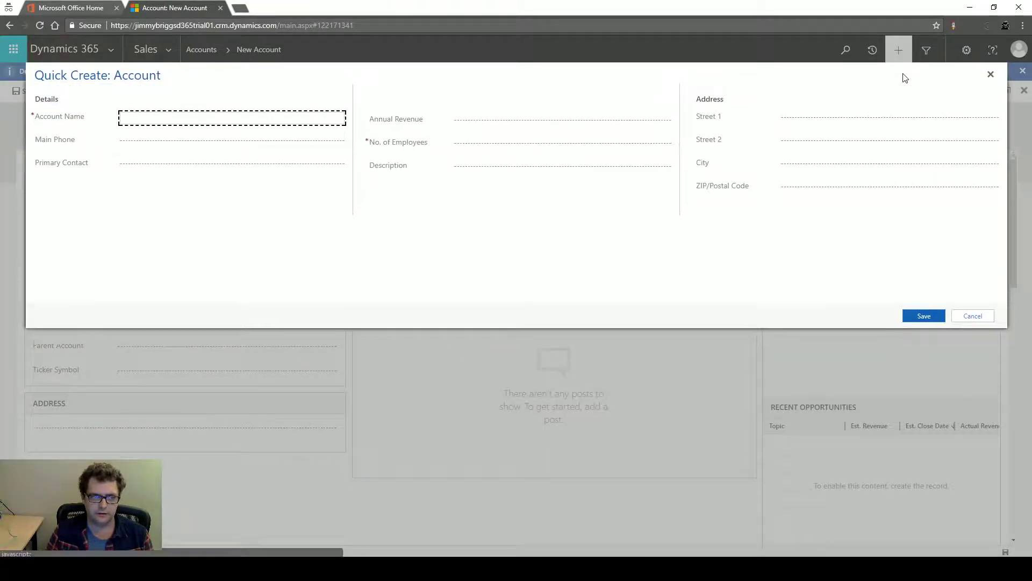
pyautogui.write('test 2')
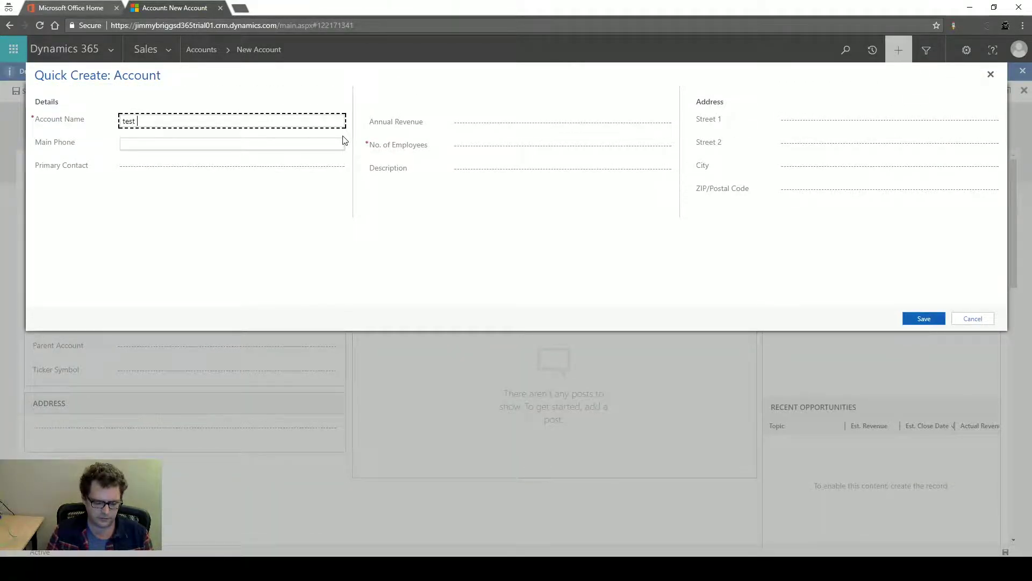
pyautogui.click(552, 150)
pyautogui.write('qwe')
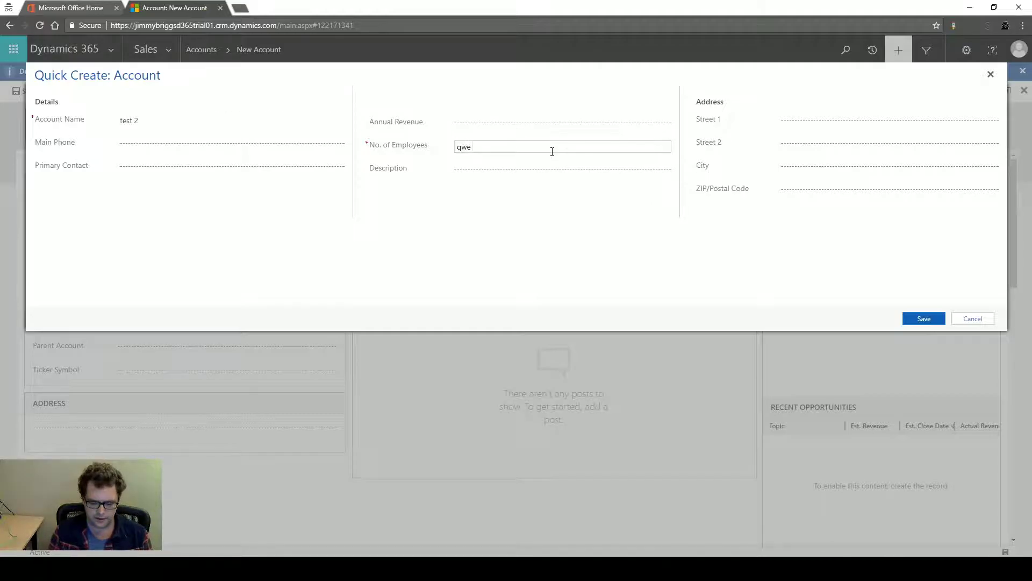
pyautogui.press('BackSpace')
pyautogui.press('BackSpace')
pyautogui.press('BackSpace')
pyautogui.write('12341234')
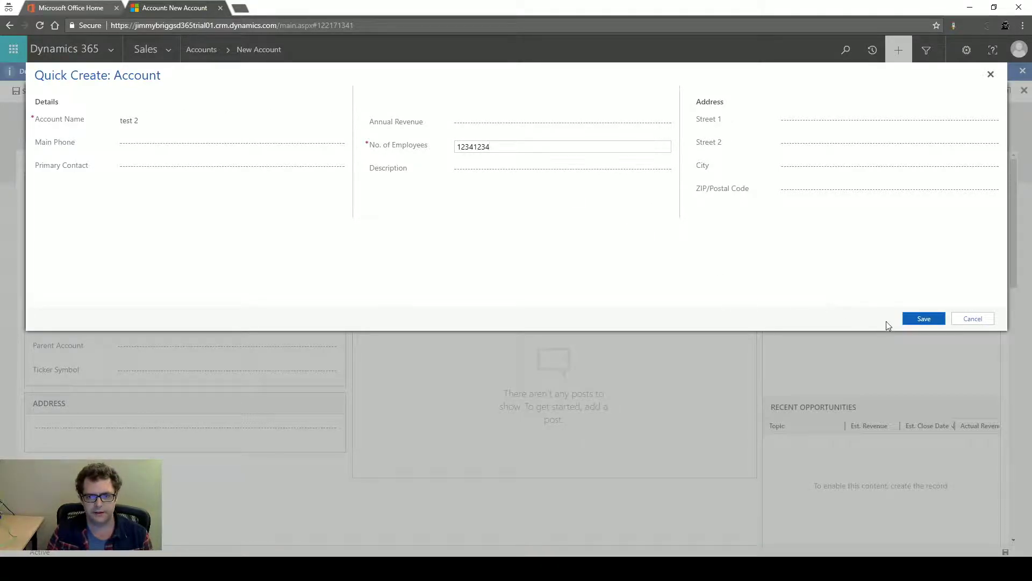
pyautogui.click(923, 318)
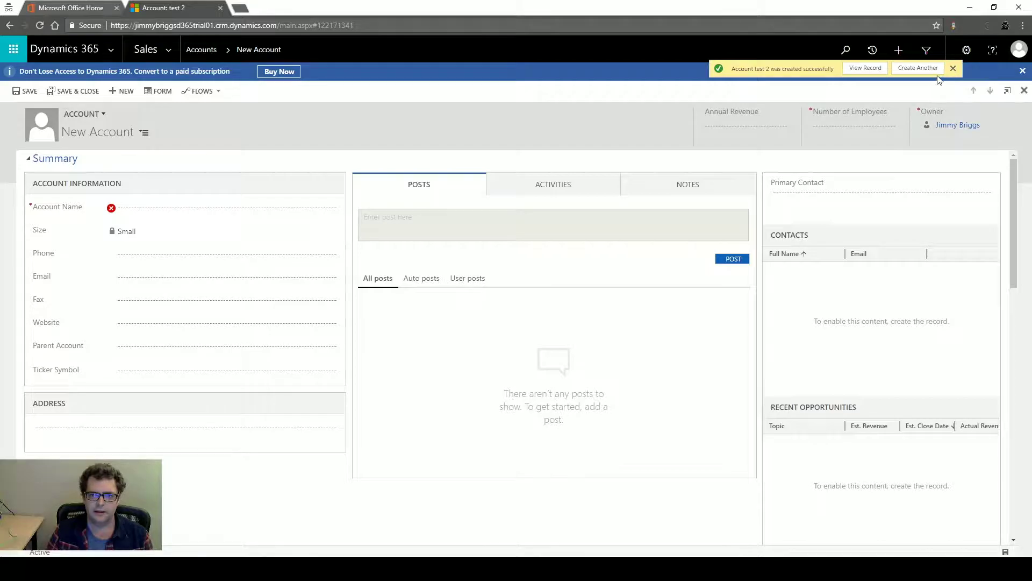
# Step: Choose Create Another from the success notification for a blank account form
pyautogui.click(926, 69)
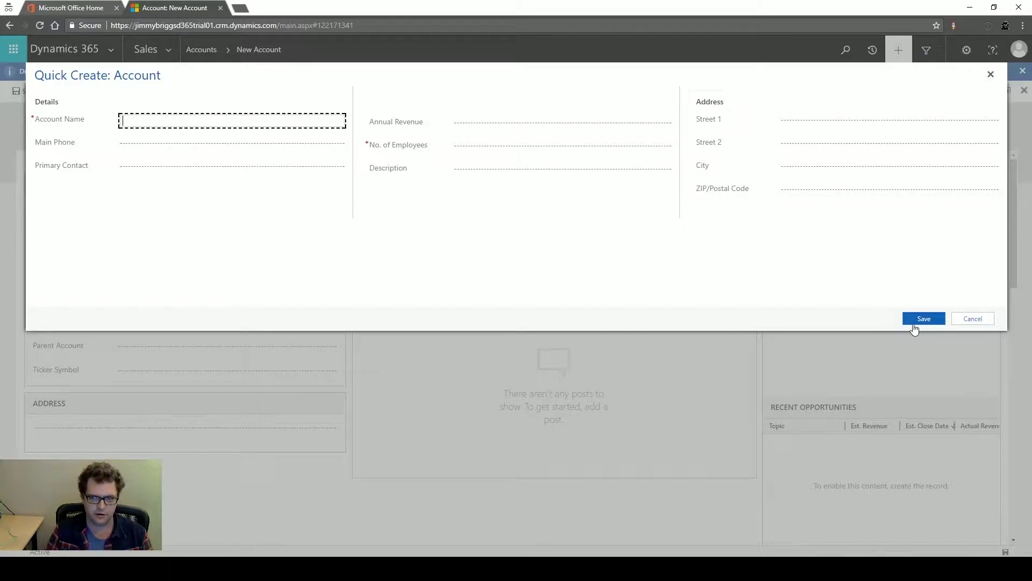
# Step: Cancel the empty account dialog, open Quick Create: Case, view Case Title, and cancel unsaved
pyautogui.click(965, 321)
pyautogui.click(896, 54)
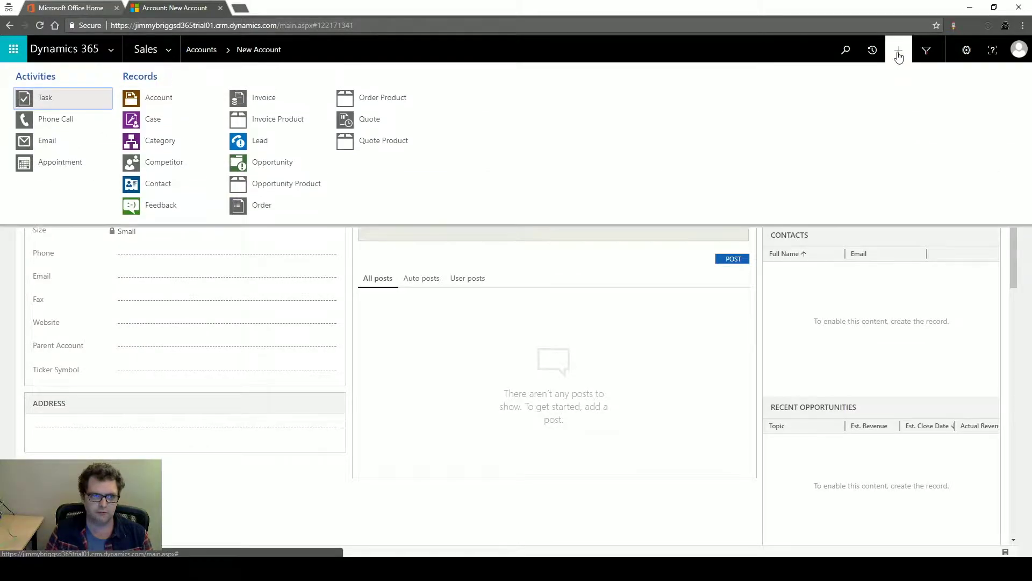
pyautogui.click(138, 125)
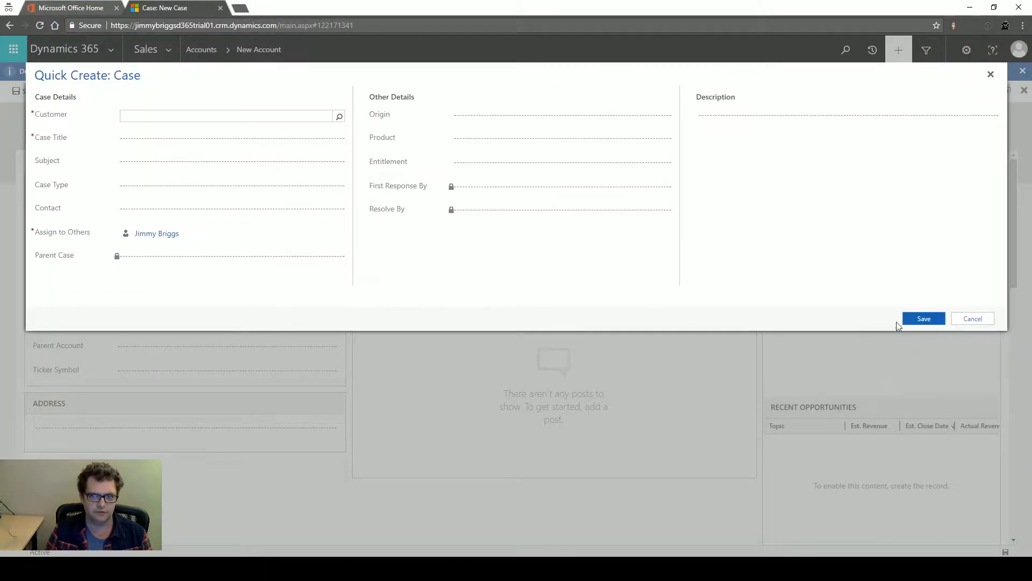
pyautogui.click(278, 139)
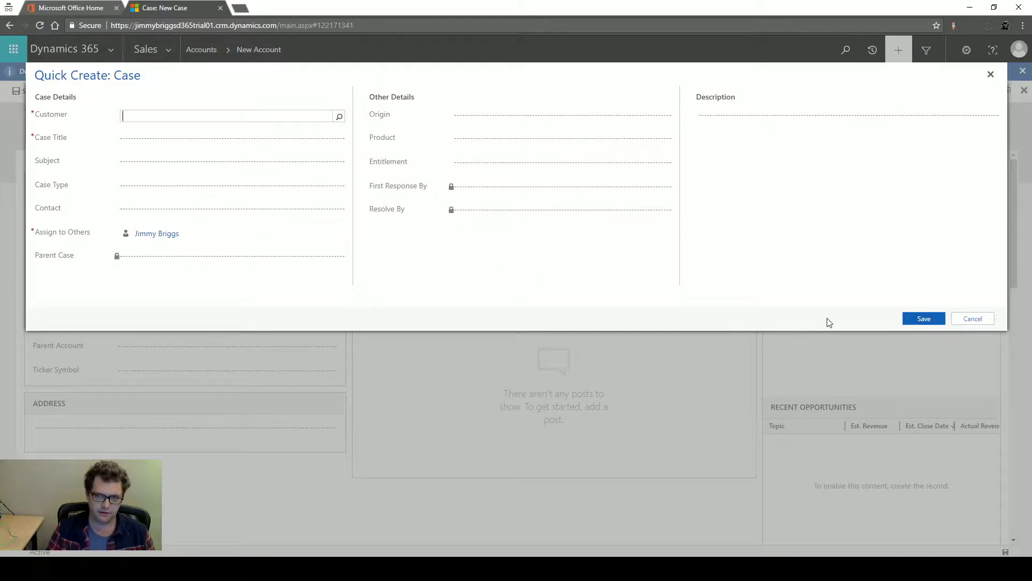
pyautogui.click(983, 319)
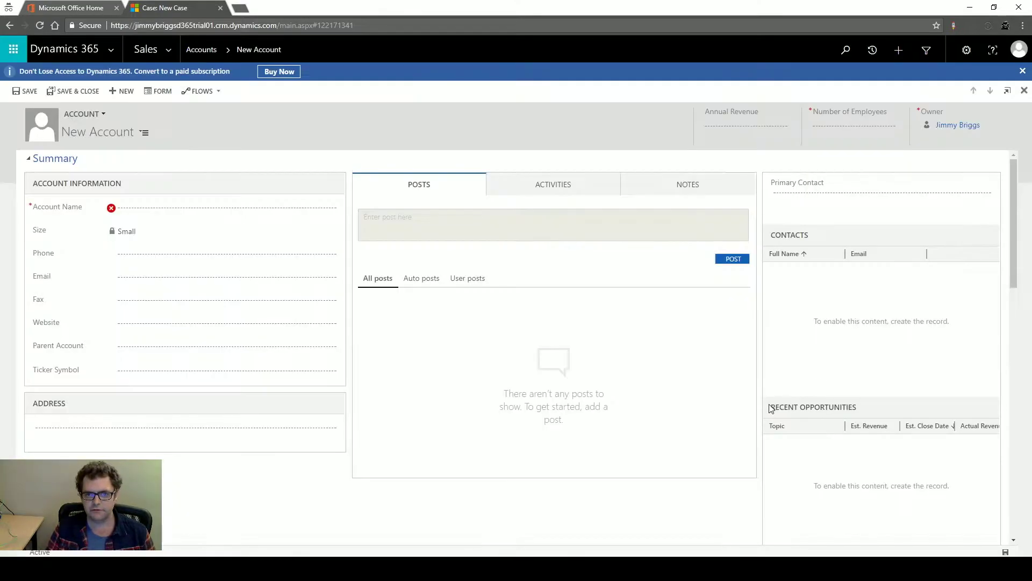